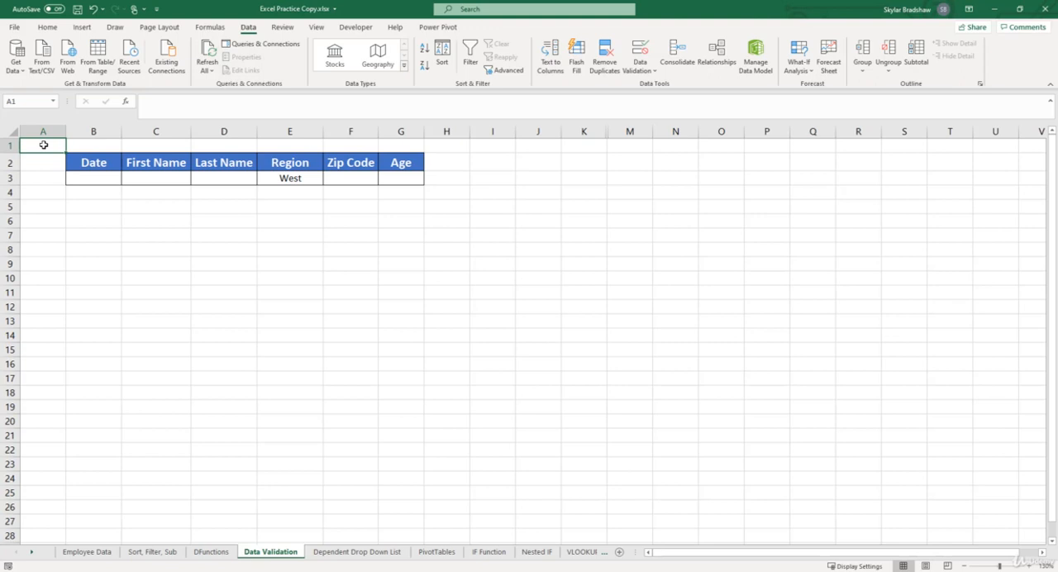
- Start a data validation rule for the Date cell B3 that allows only dates between two limits
{"action": "left_click", "coordinate": [89, 177]}
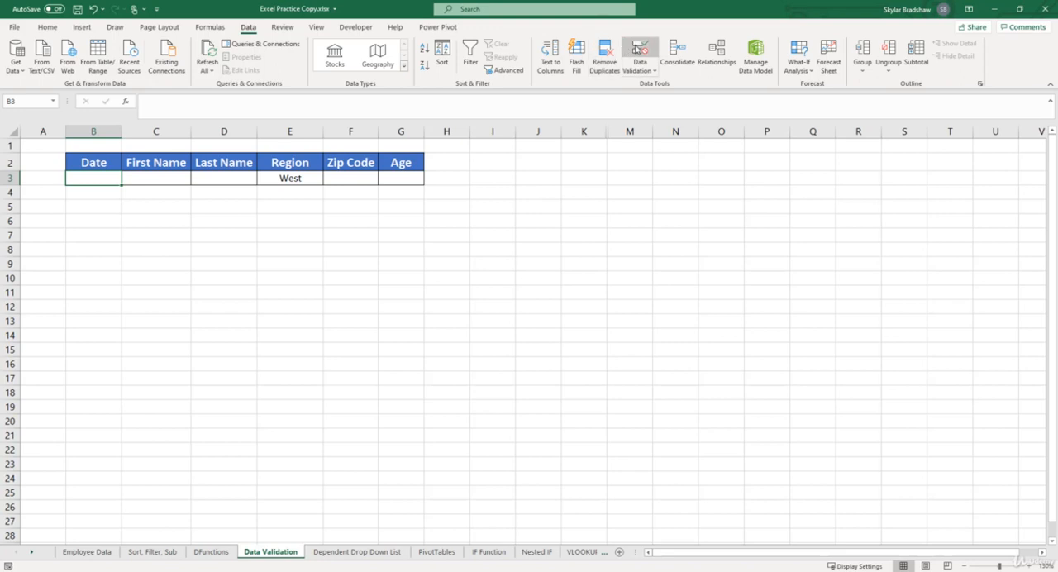
{"action": "left_click", "coordinate": [637, 49]}
{"action": "left_click", "coordinate": [637, 50]}
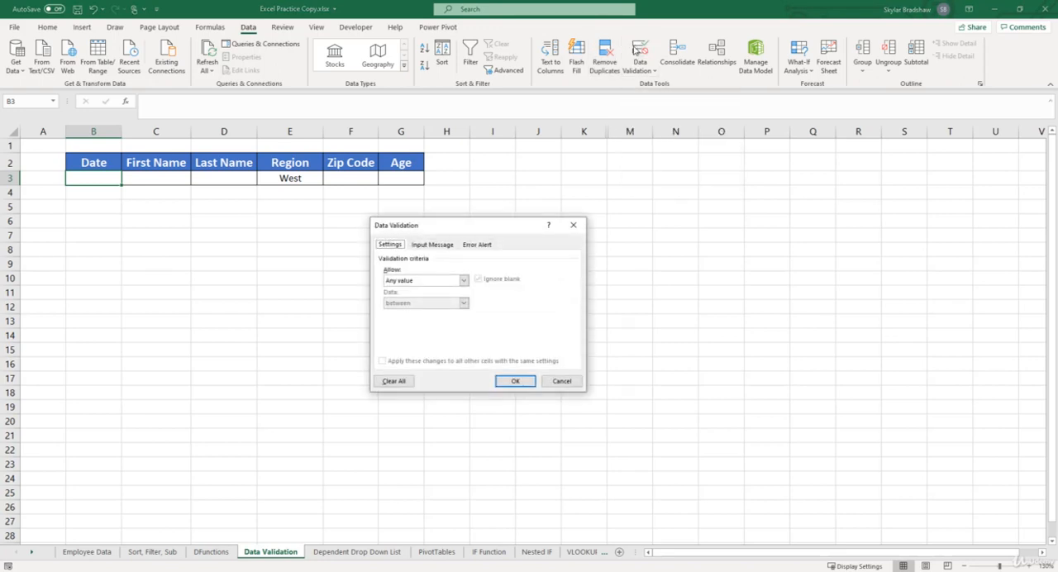
{"action": "left_click", "coordinate": [463, 282]}
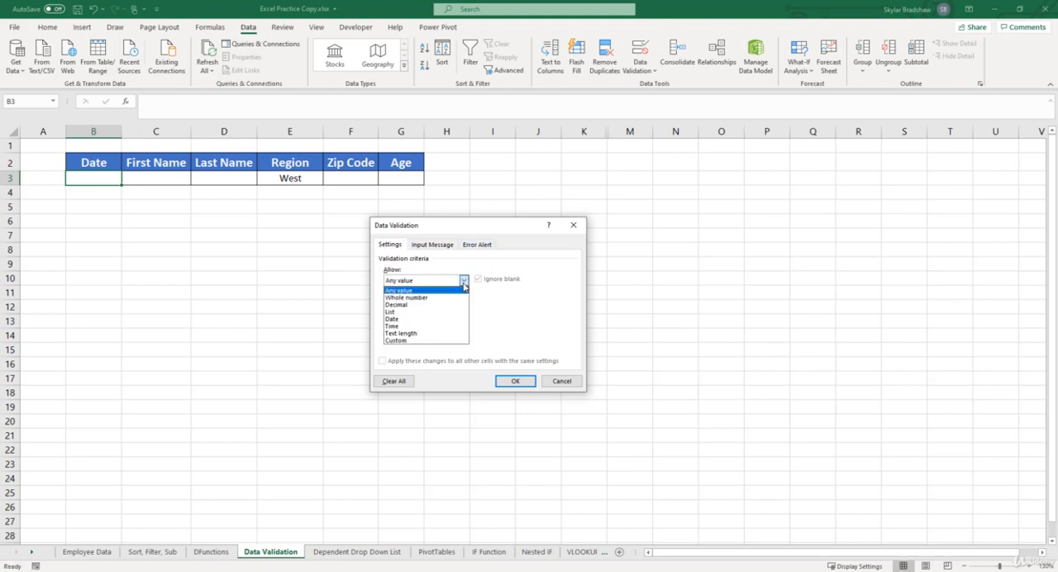
{"action": "left_click", "coordinate": [421, 319]}
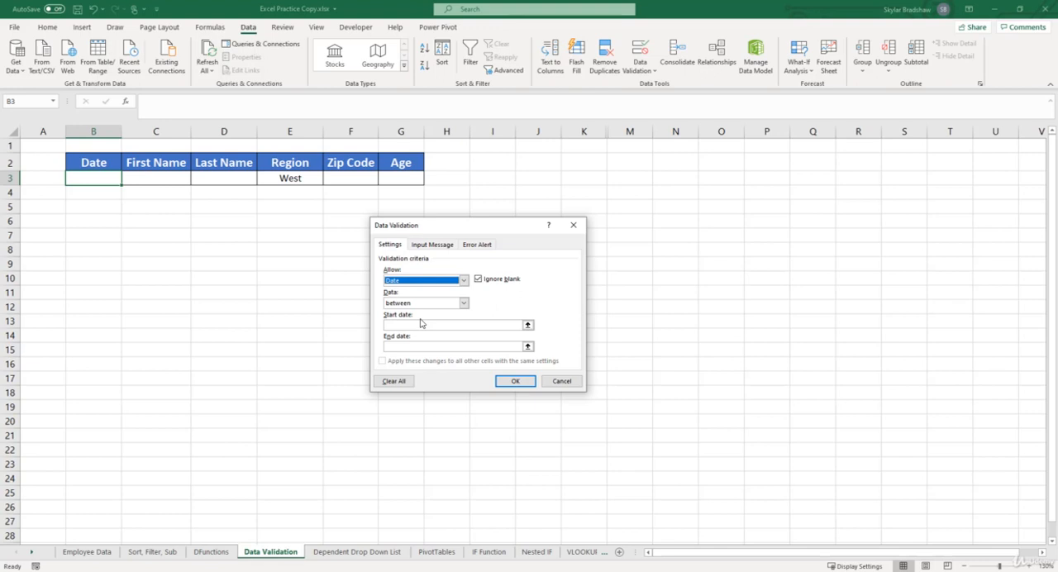
{"action": "left_click", "coordinate": [463, 304]}
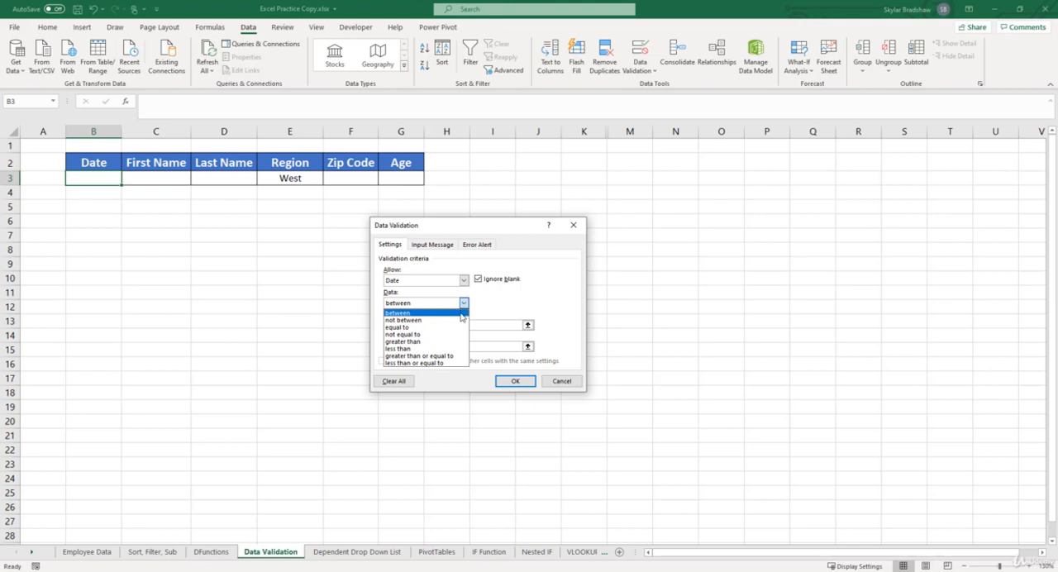
{"action": "left_click", "coordinate": [460, 314]}
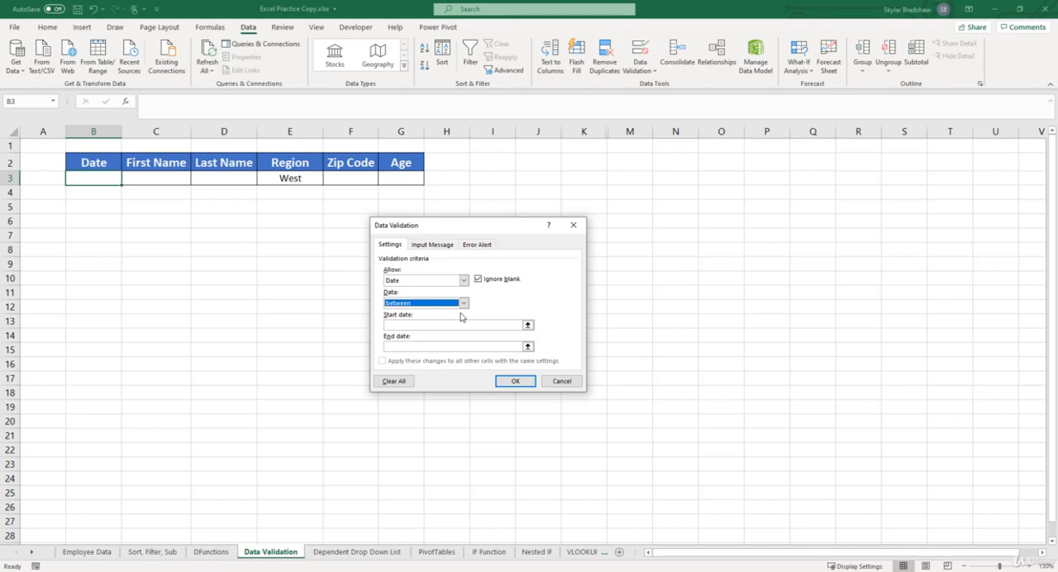
- Set the rule's start date to 1/1/2020 and end date to 12/31/2021, and apply it
{"action": "left_click", "coordinate": [460, 323]}
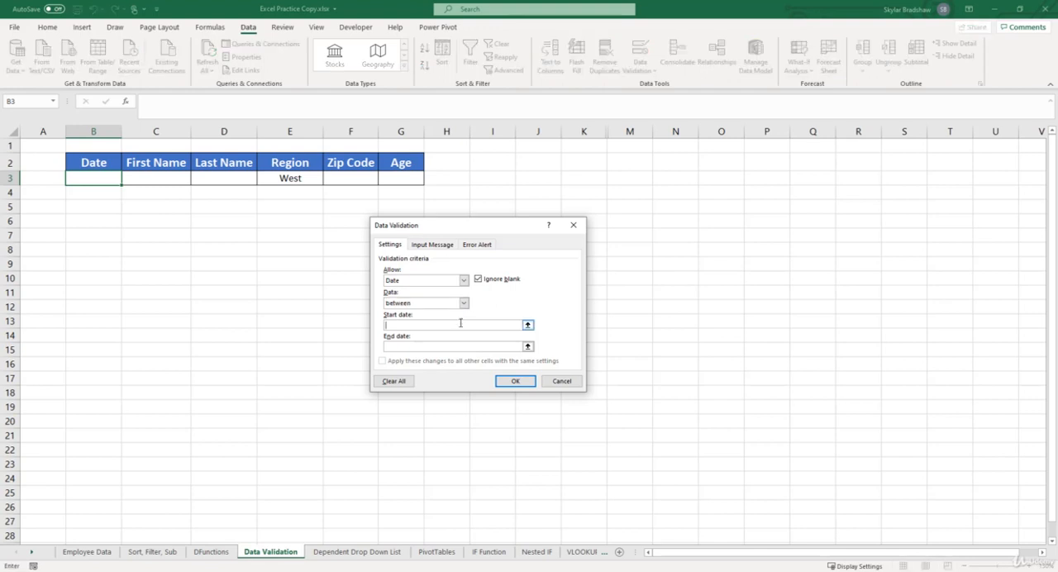
{"action": "type", "text": "1/1/2020"}
{"action": "key", "text": "Tab"}
{"action": "type", "text": "12/31/2021"}
{"action": "left_click", "coordinate": [513, 381]}
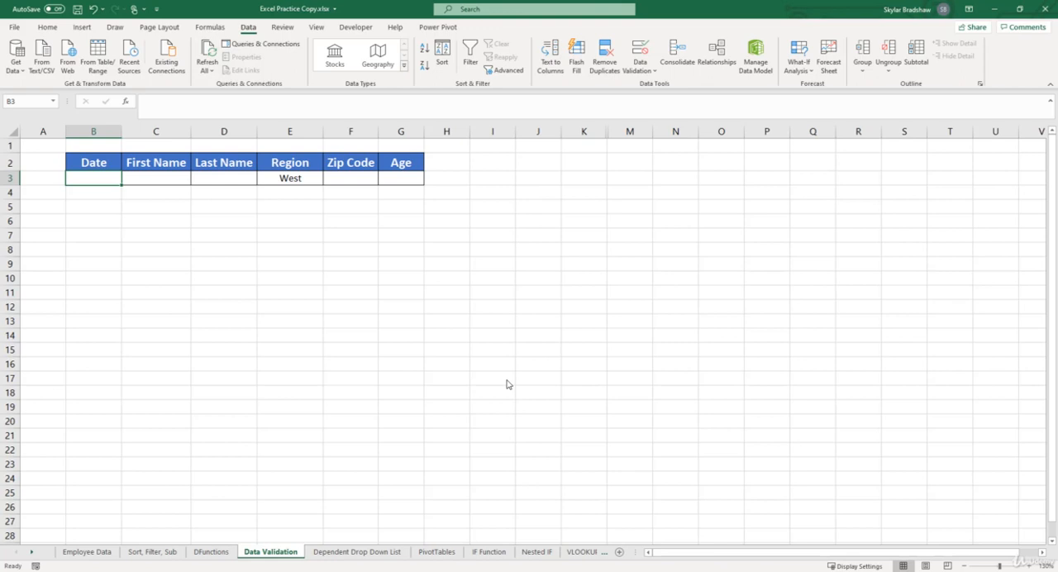
- Test the date rule by trying to enter 5/25/2019 in cell B3
{"action": "type", "text": "5/"}
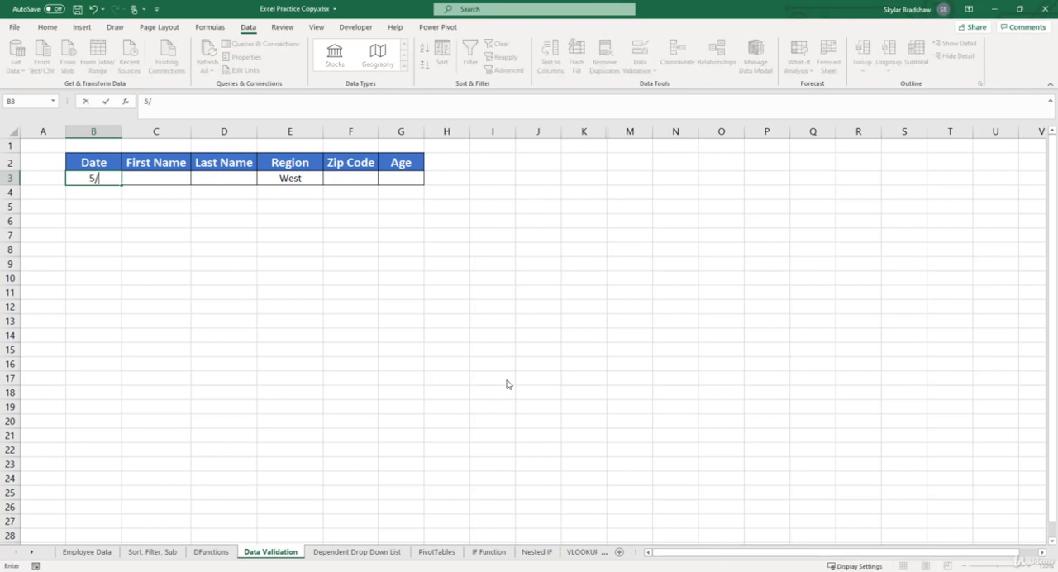
{"action": "type", "text": "25/2019"}
{"action": "key", "text": "Return"}
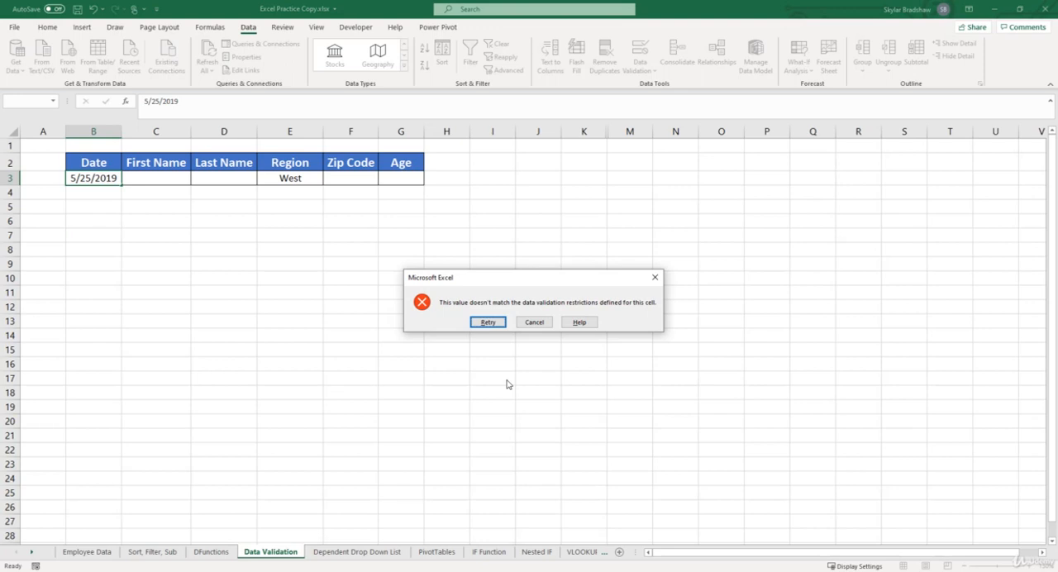
{"action": "left_click", "coordinate": [488, 323]}
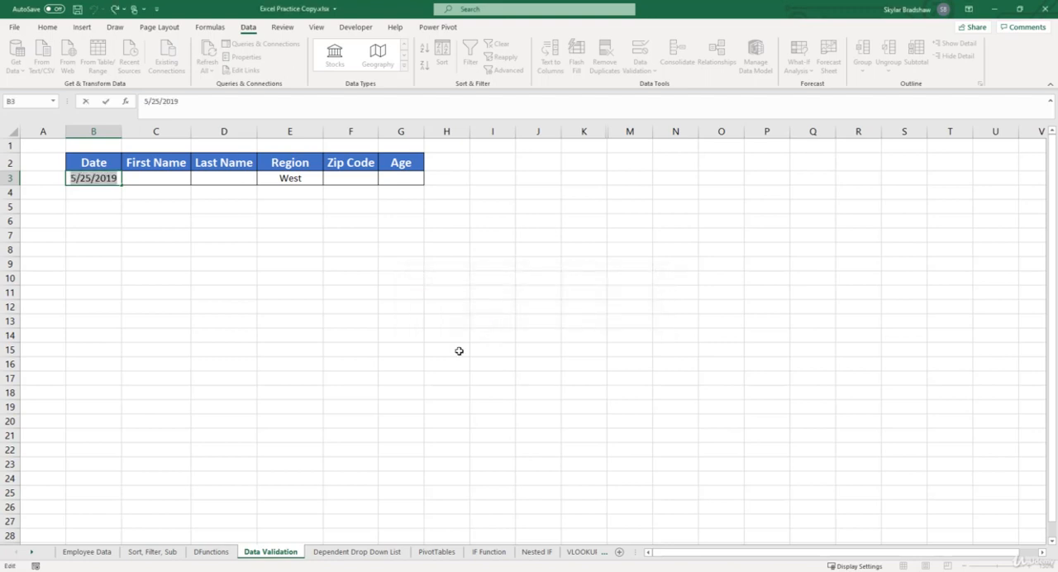
- Enter 4/19/2021 as the date in cell B3
{"action": "type", "text": "4/19/"}
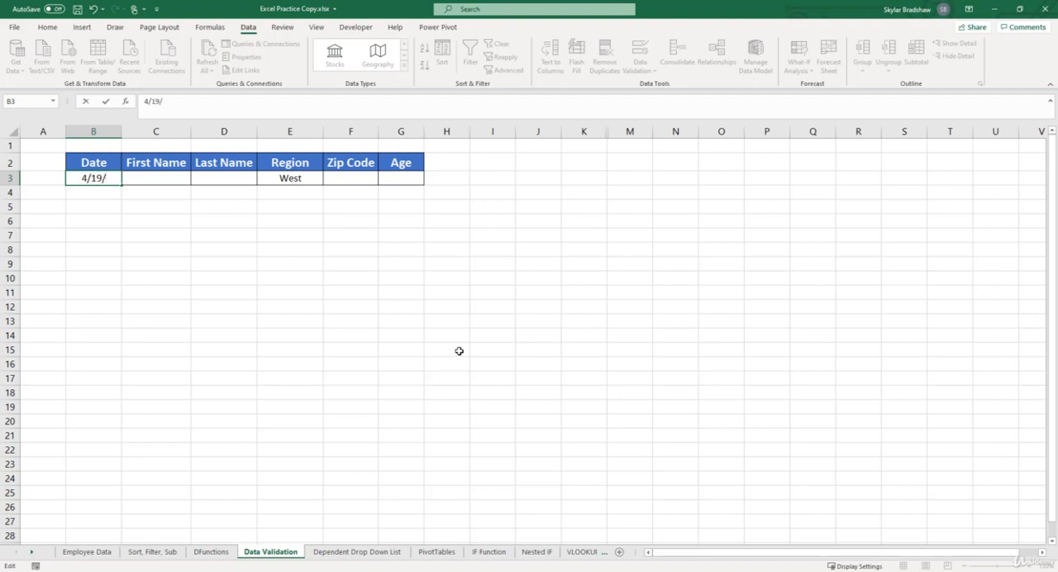
{"action": "type", "text": "2021"}
{"action": "key", "text": "Return"}
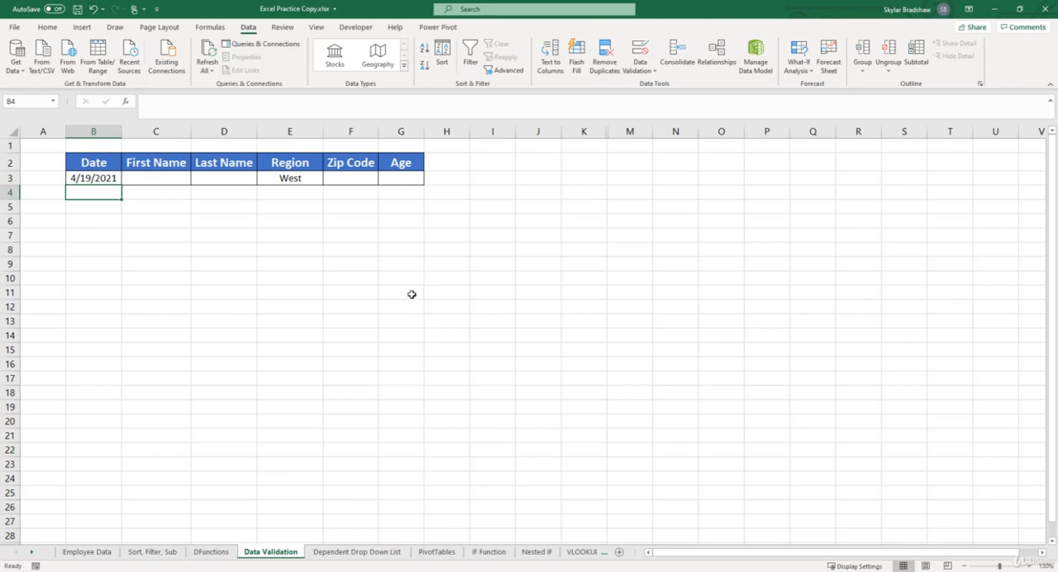
- Add a data validation rule to the Zip Code cell F3 that requires a text length equal to 5
{"action": "left_click", "coordinate": [353, 179]}
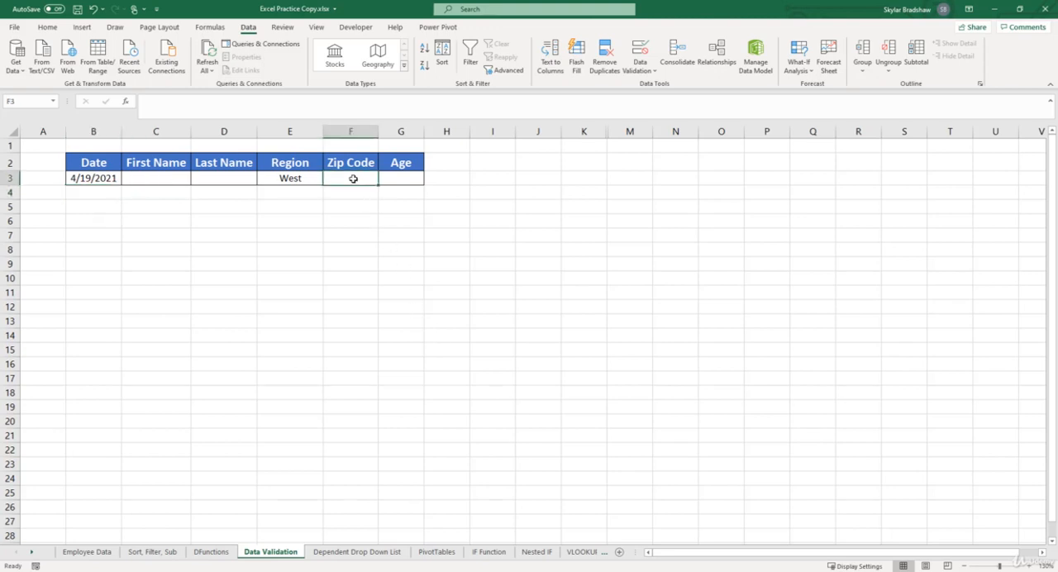
{"action": "left_click", "coordinate": [638, 54]}
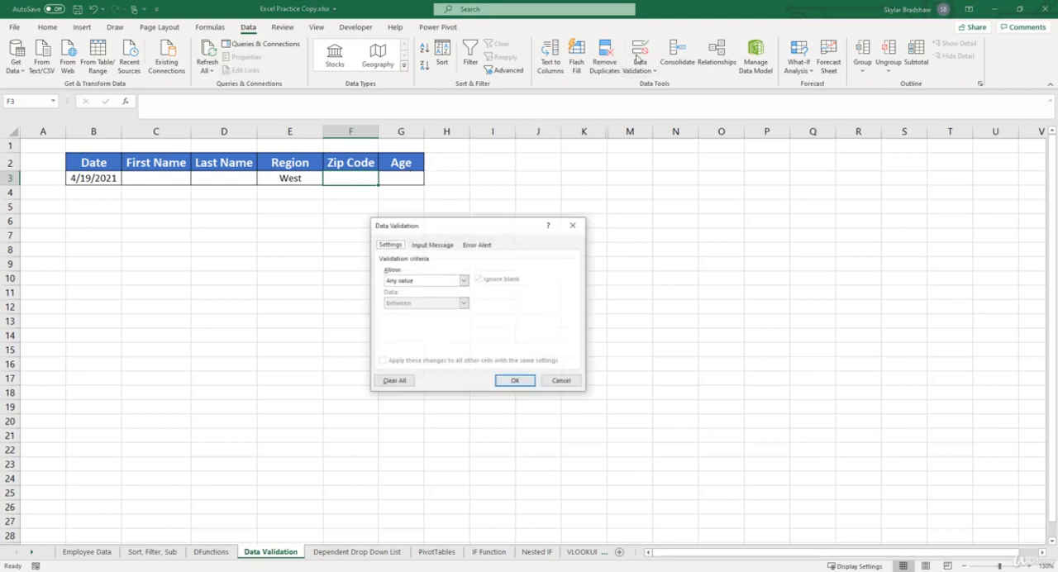
{"action": "left_click", "coordinate": [463, 281]}
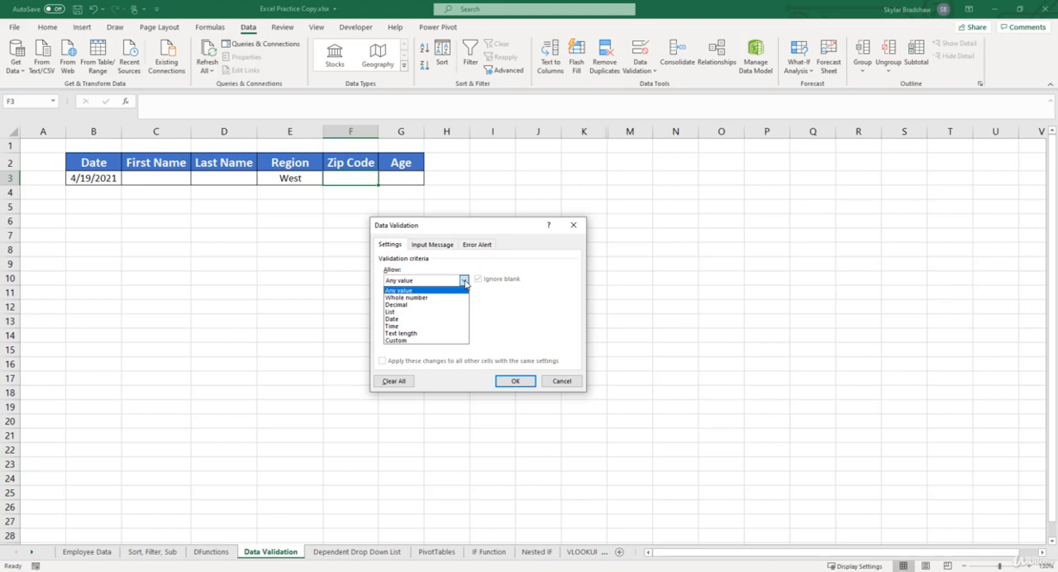
{"action": "left_click", "coordinate": [422, 334]}
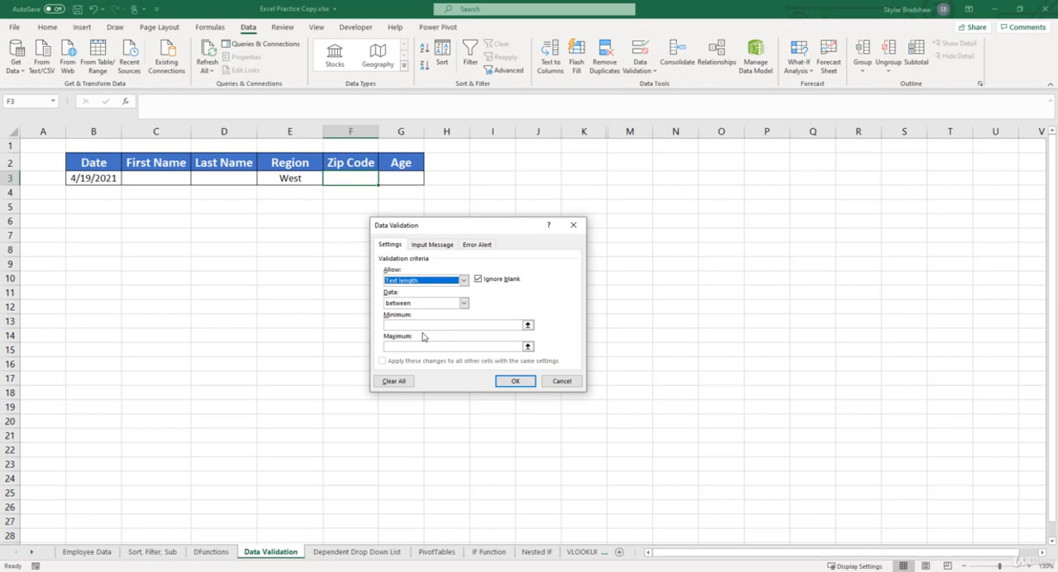
{"action": "left_click", "coordinate": [464, 305]}
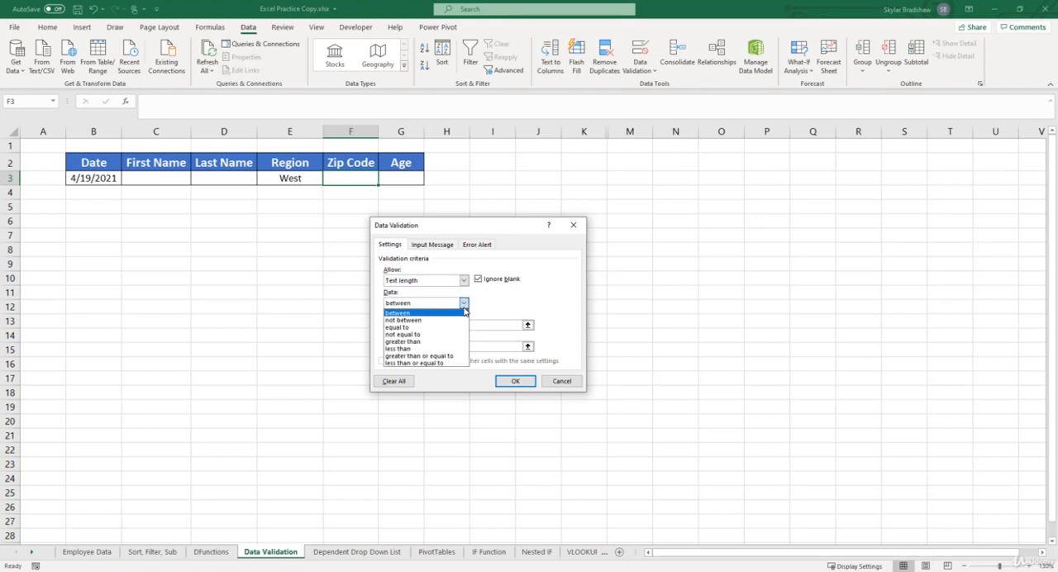
{"action": "left_click", "coordinate": [445, 327]}
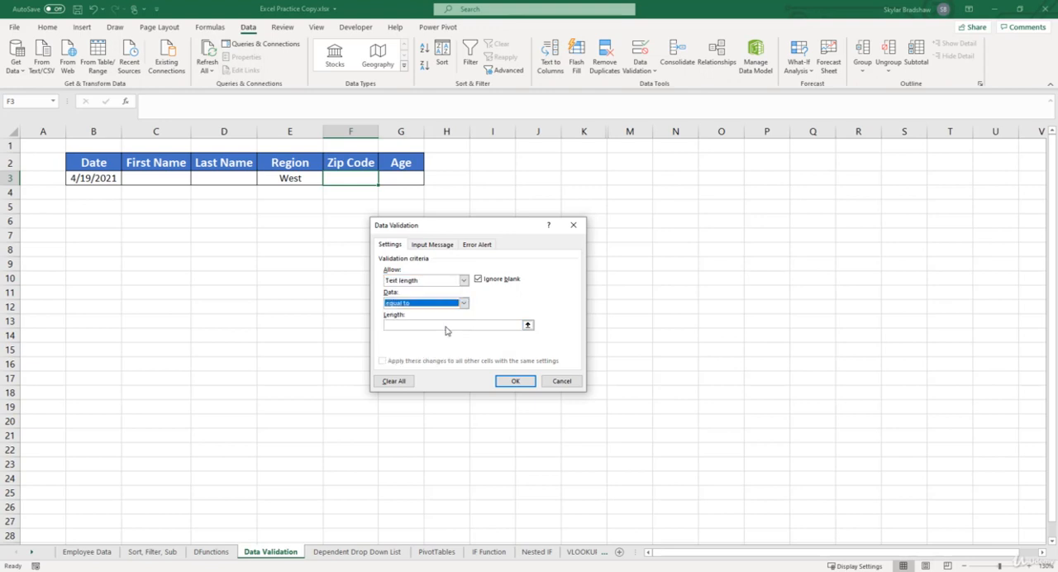
{"action": "left_click", "coordinate": [446, 326]}
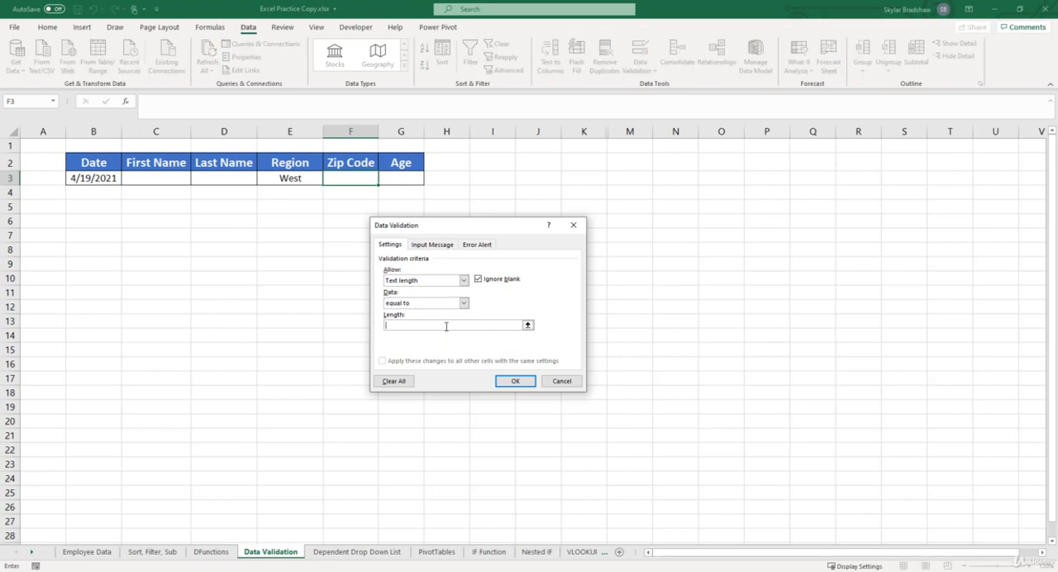
{"action": "type", "text": "5"}
{"action": "left_click", "coordinate": [512, 382]}
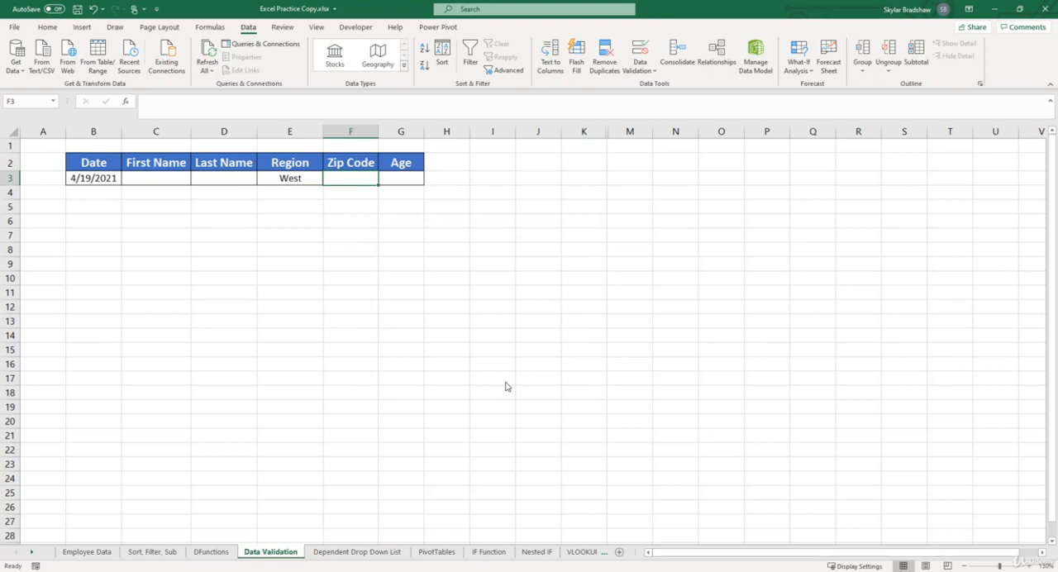
- Enter 78542 in the Zip Code cell F3
{"action": "type", "text": "78542"}
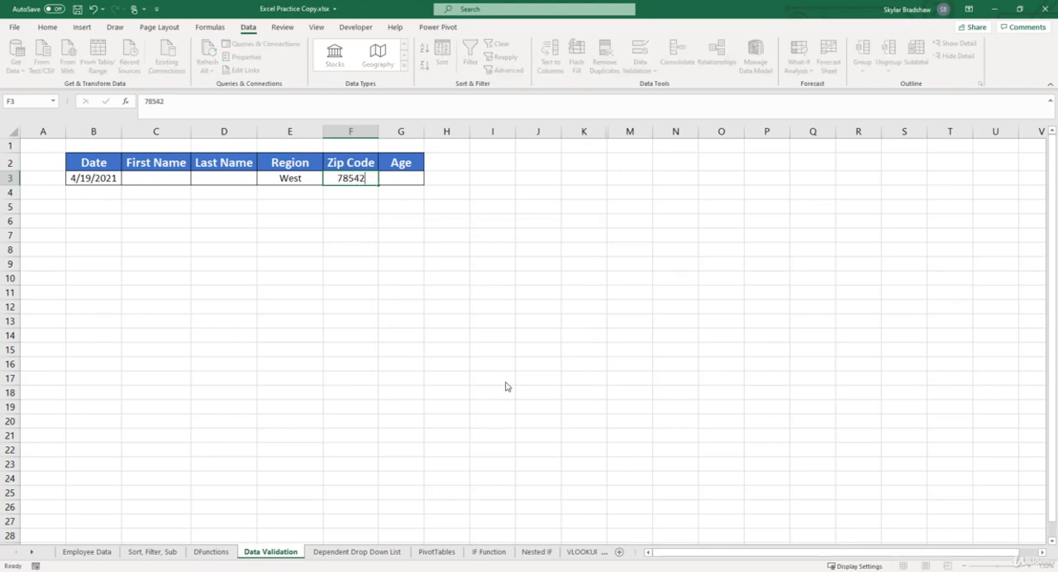
{"action": "key", "text": "Return"}
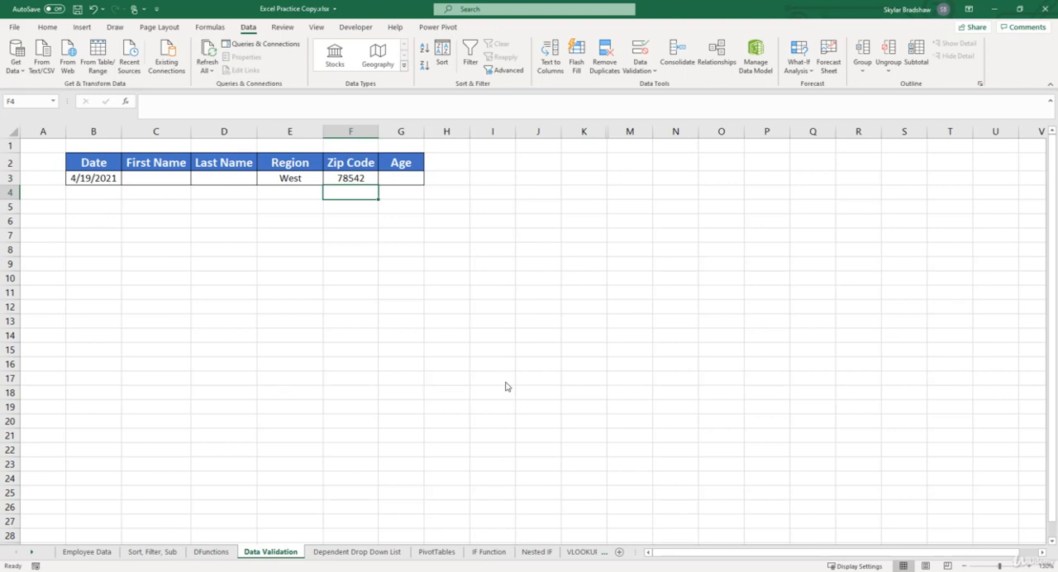
- Test the length rule by trying to replace the zip code in F3 with 784569, and cancel the entry
{"action": "key", "text": "Up"}
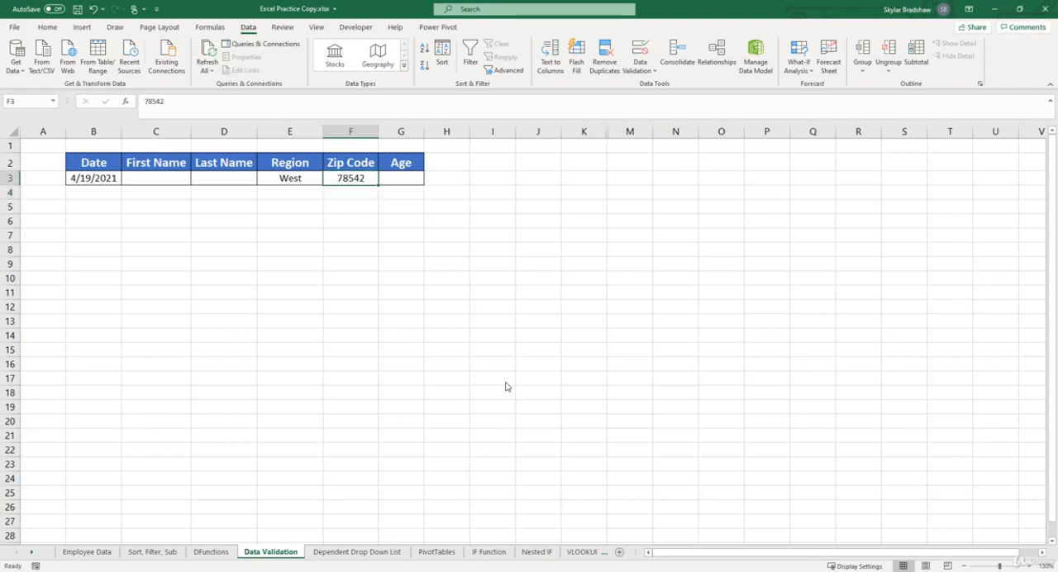
{"action": "type", "text": "784569"}
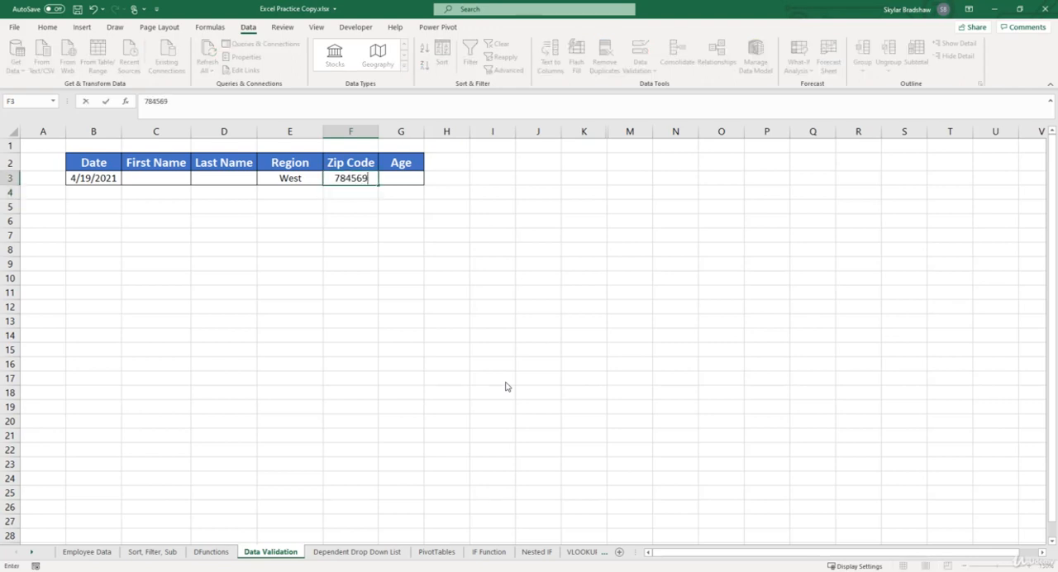
{"action": "key", "text": "Return"}
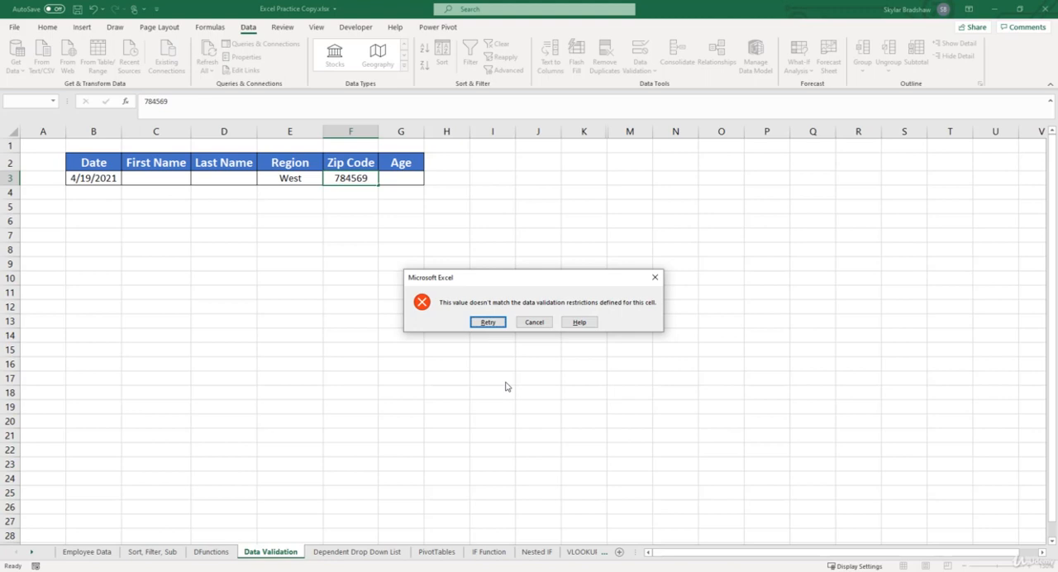
{"action": "left_click", "coordinate": [533, 322]}
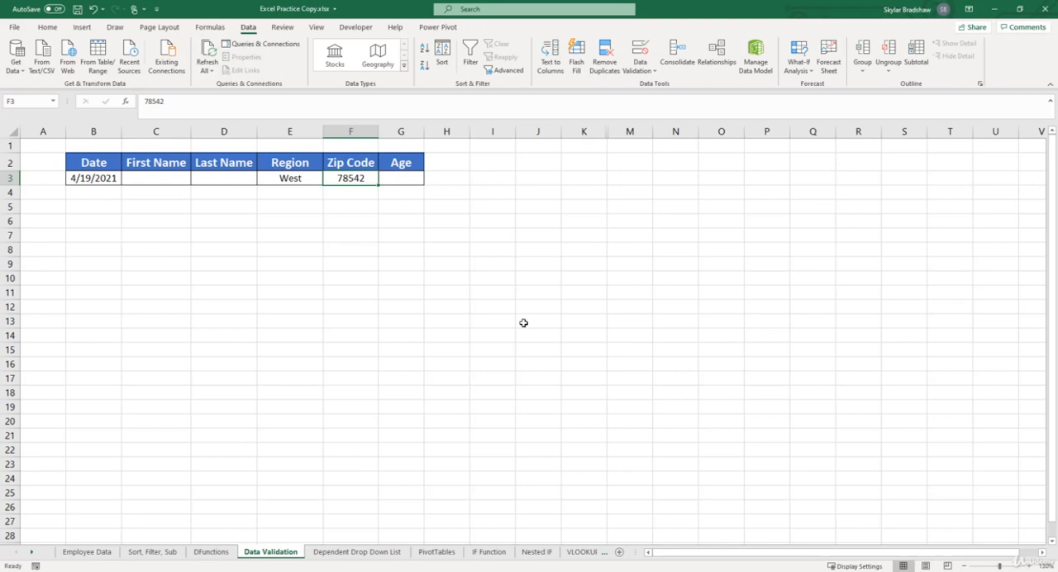
- Add a data validation rule to the Age cell G3 that allows whole numbers greater than or equal to 18
{"action": "left_click", "coordinate": [402, 180]}
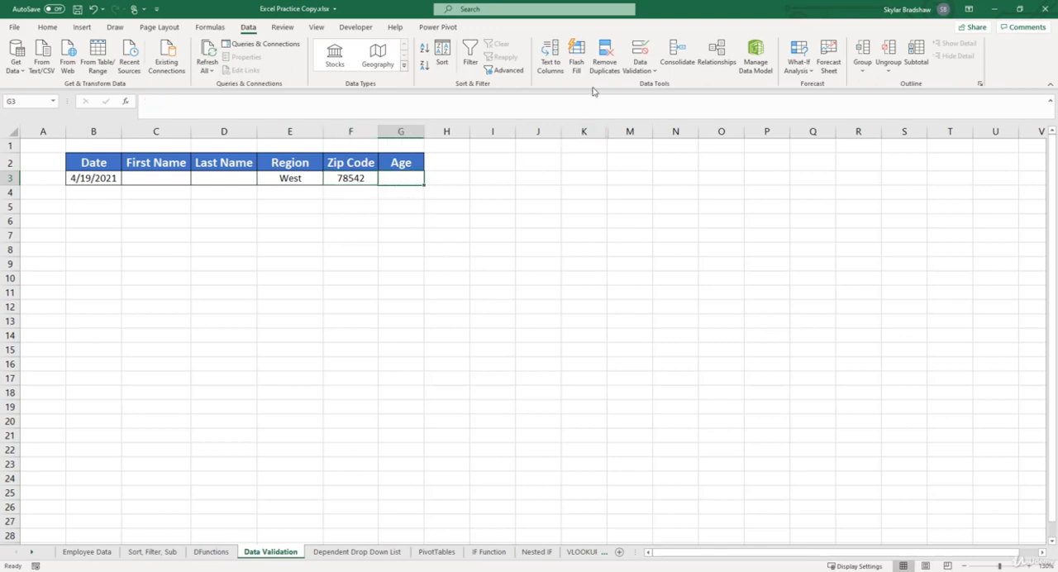
{"action": "left_click", "coordinate": [641, 50]}
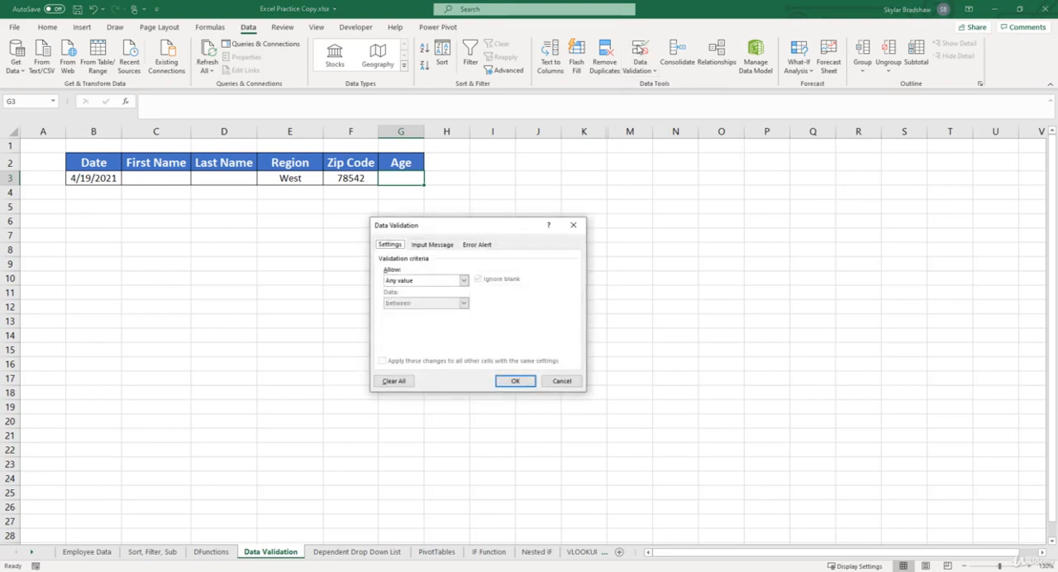
{"action": "left_click", "coordinate": [463, 280]}
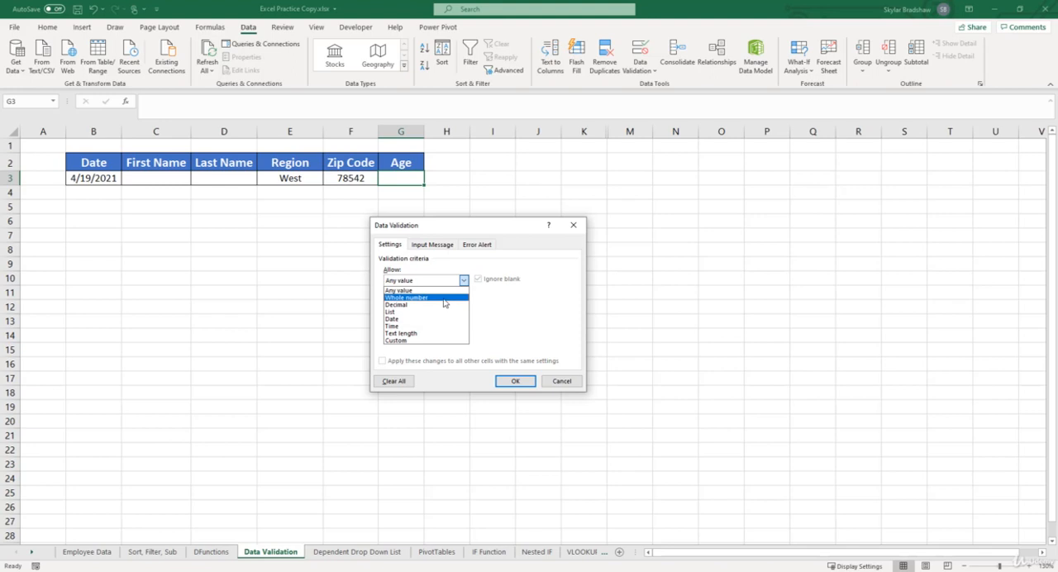
{"action": "left_click", "coordinate": [444, 298]}
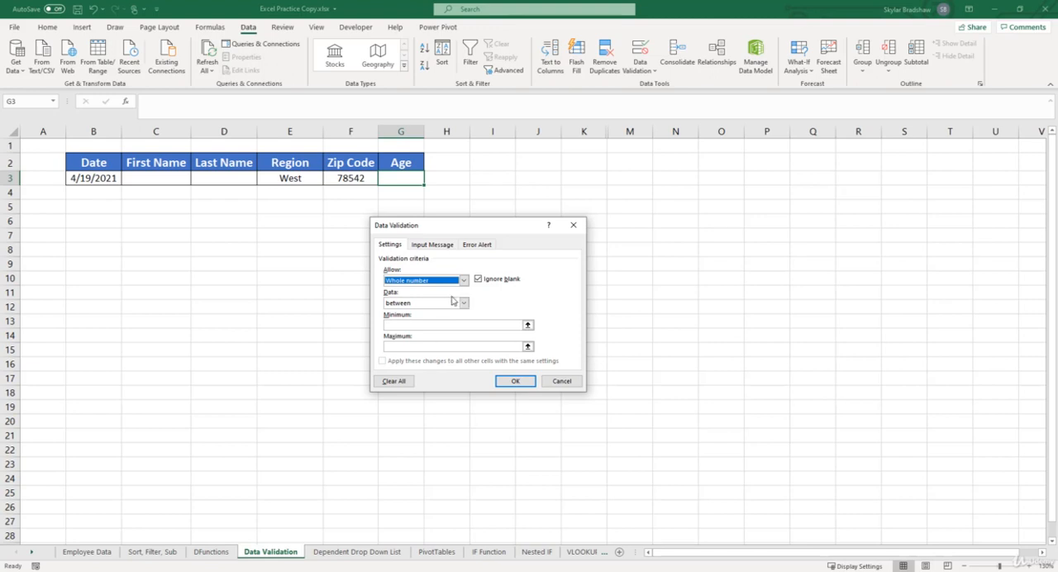
{"action": "left_click", "coordinate": [463, 304]}
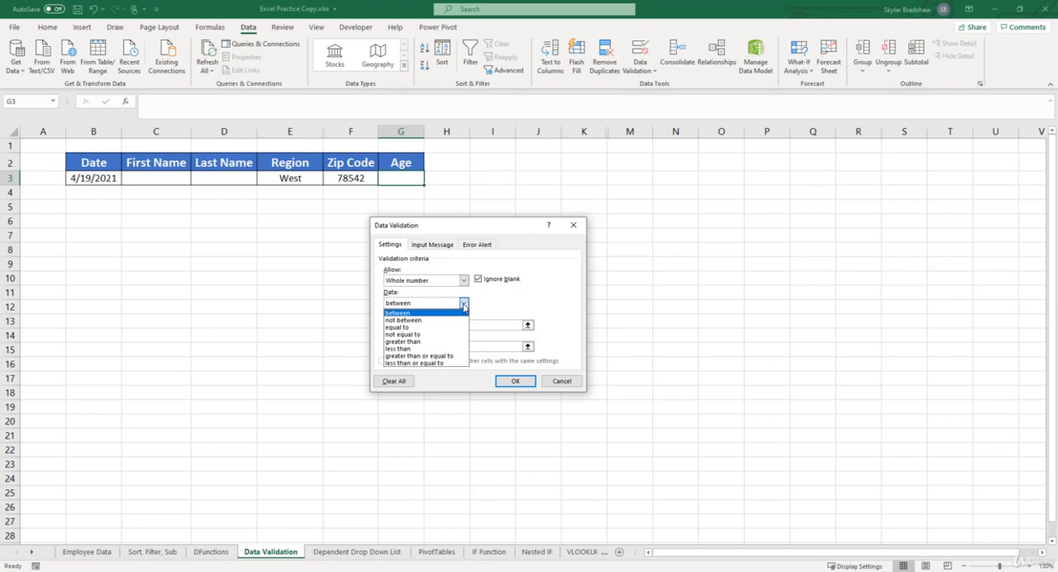
{"action": "left_click", "coordinate": [452, 356]}
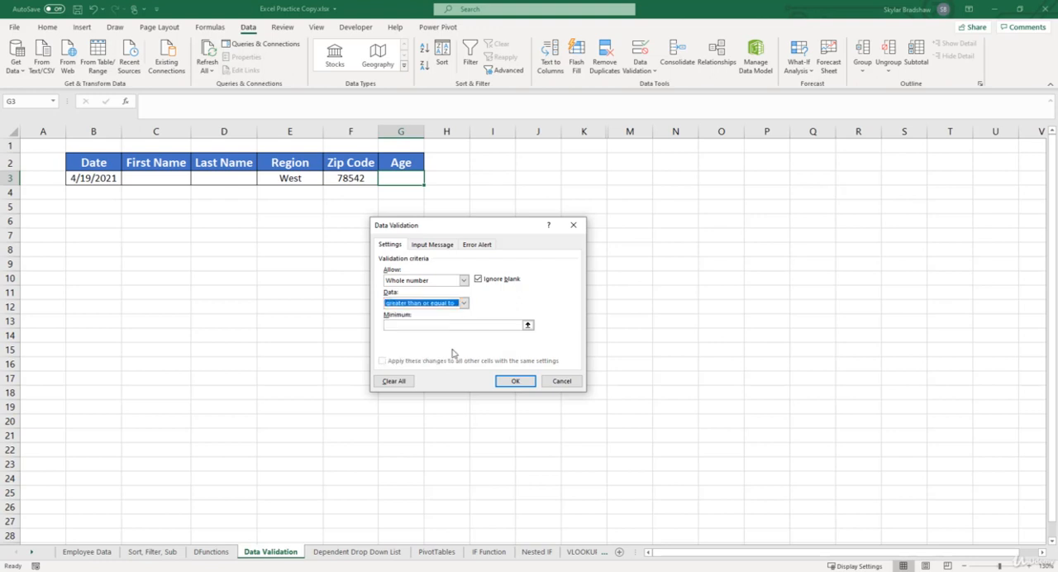
{"action": "left_click", "coordinate": [452, 325]}
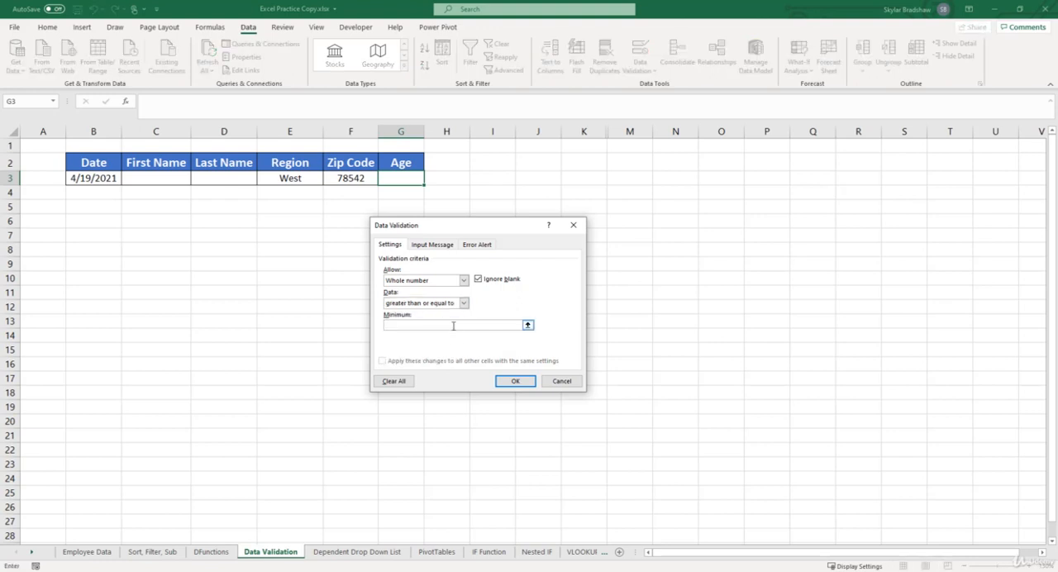
{"action": "type", "text": "18"}
{"action": "left_click", "coordinate": [510, 380]}
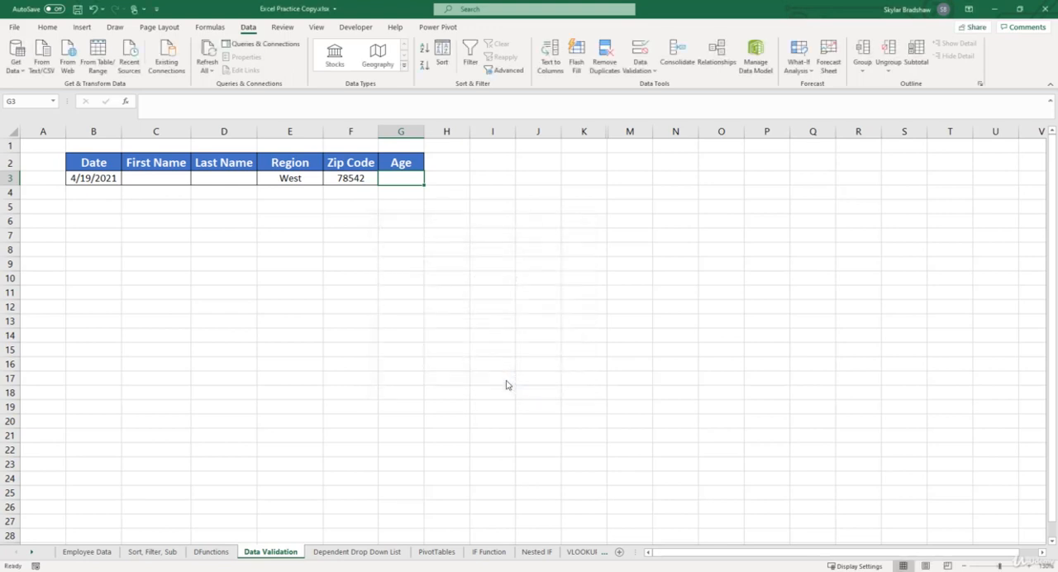
- Test the minimum-age rule with valid values by entering 19 in the Age cell G3 and replacing it with 18
{"action": "type", "text": "19"}
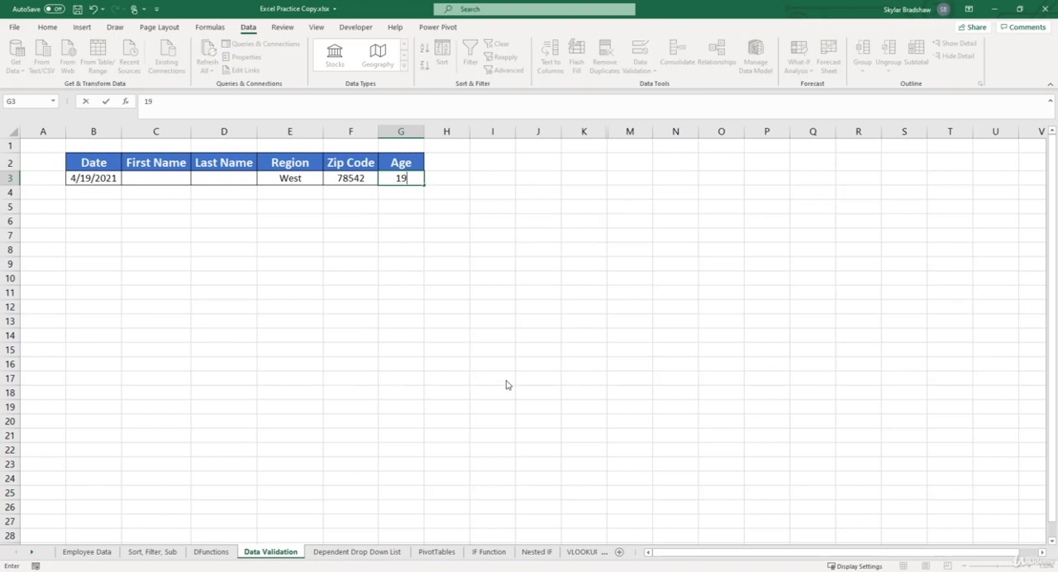
{"action": "key", "text": "Return"}
{"action": "key", "text": "Up"}
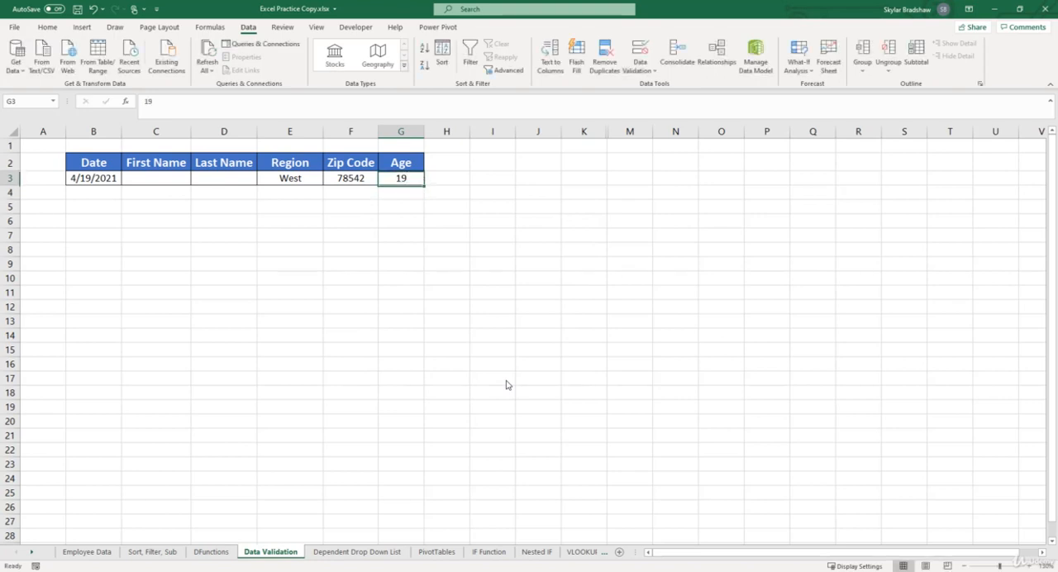
{"action": "type", "text": "18"}
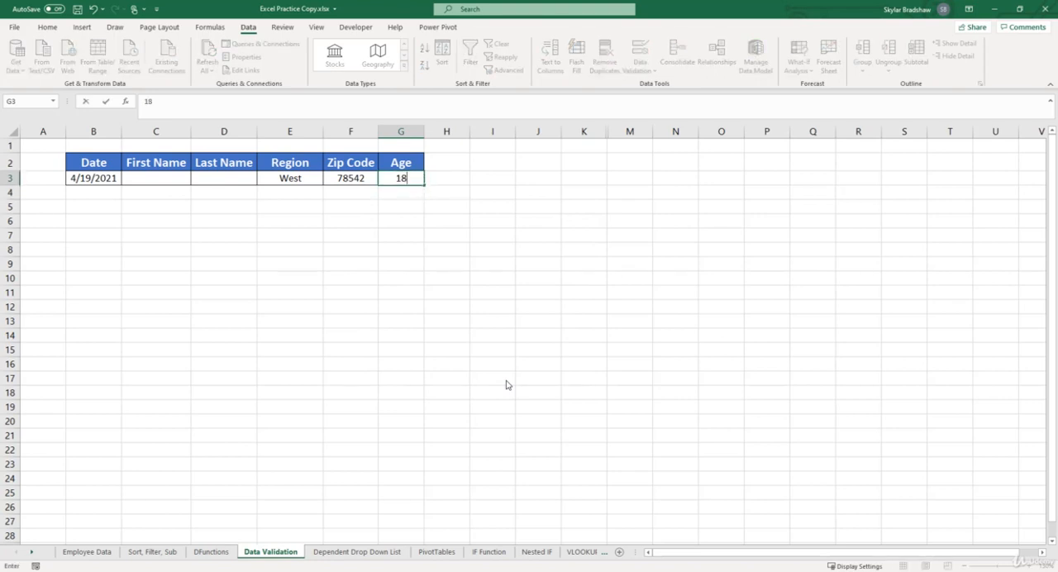
{"action": "key", "text": "Return"}
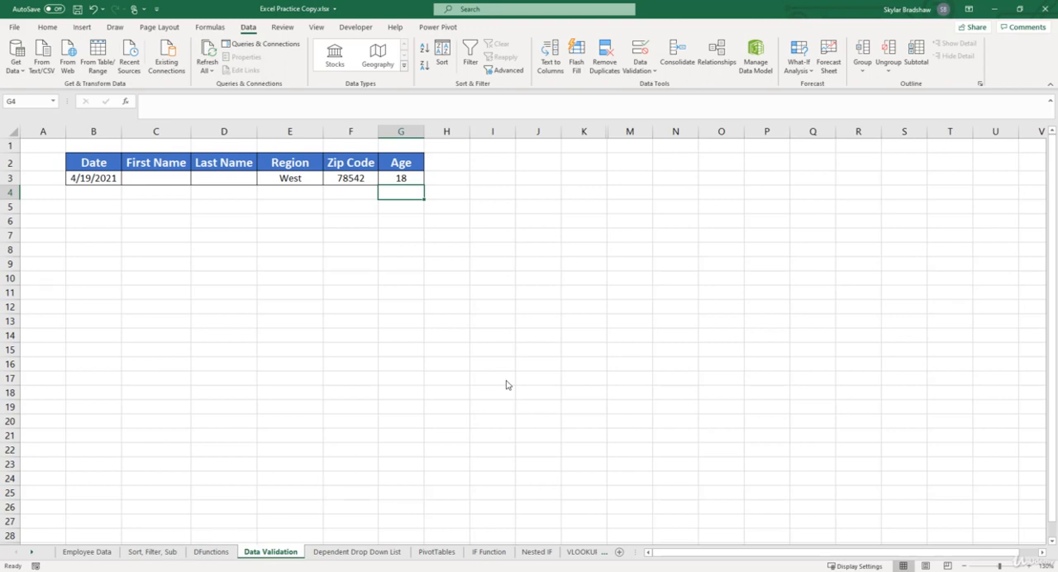
- Test the minimum-age rule by trying to replace the age in G3 with 17, and cancel the entry
{"action": "key", "text": "Up"}
{"action": "type", "text": "17"}
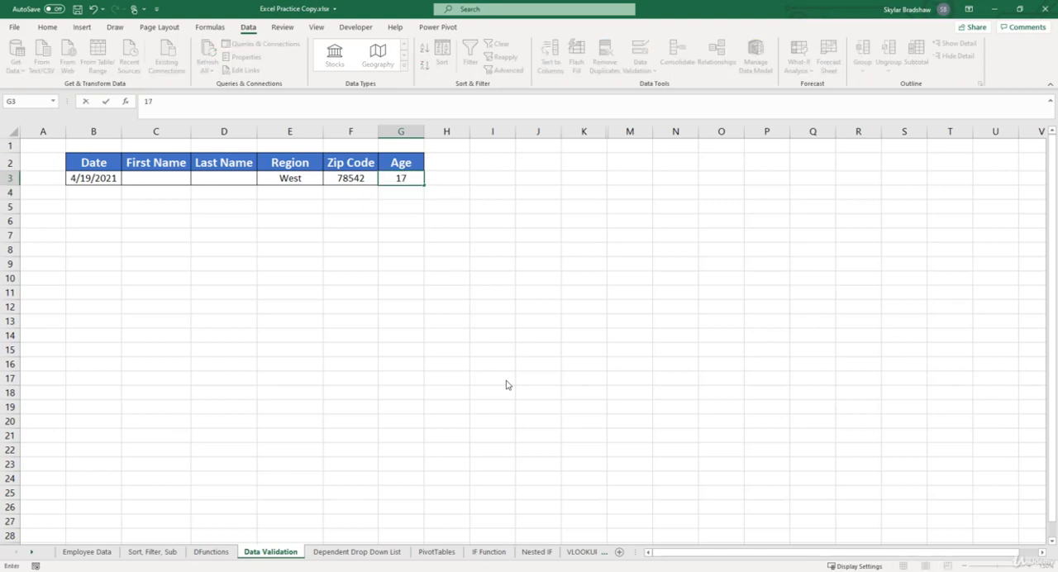
{"action": "key", "text": "Return"}
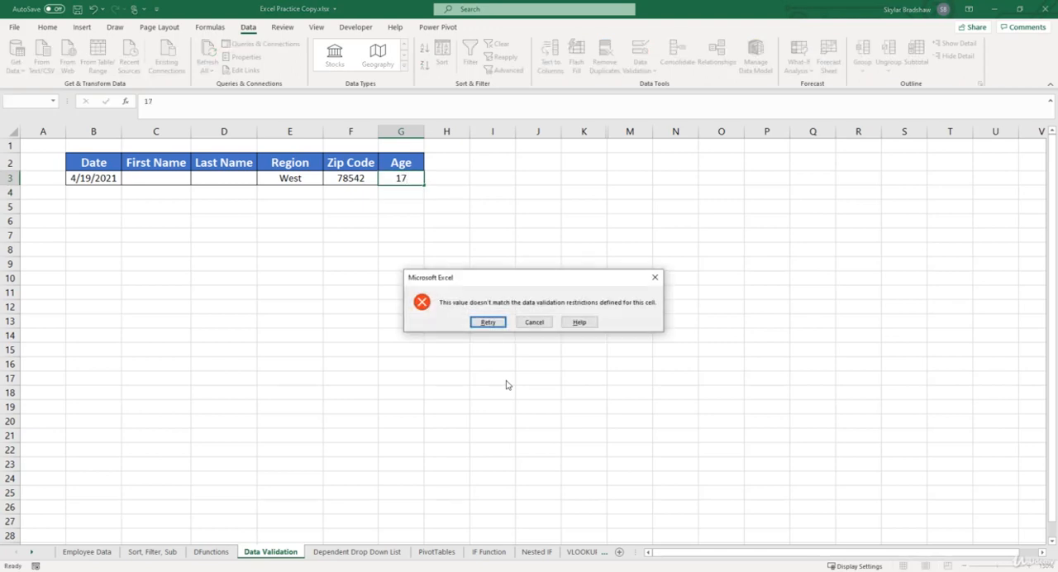
{"action": "left_click", "coordinate": [534, 322]}
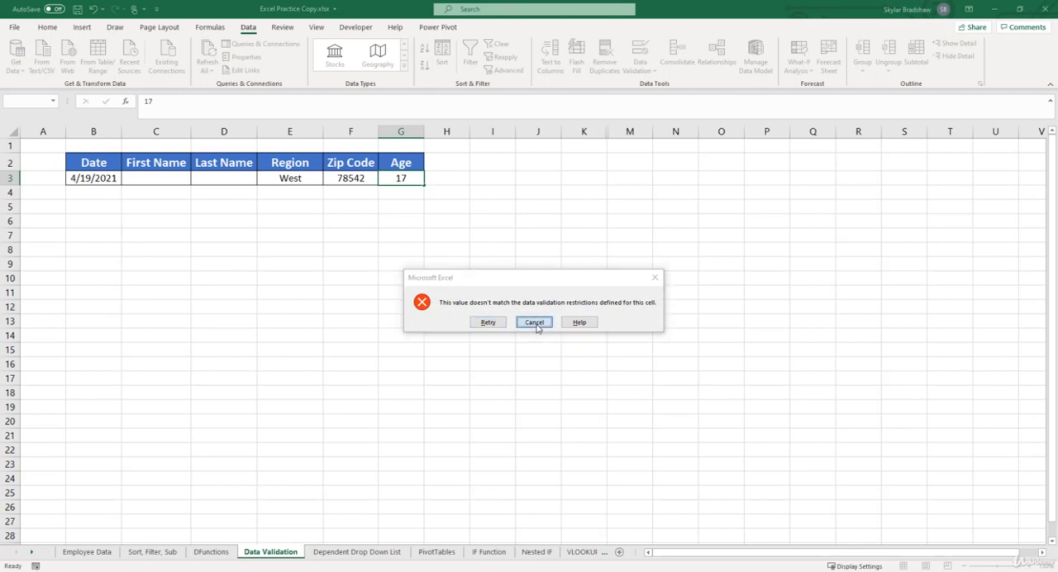